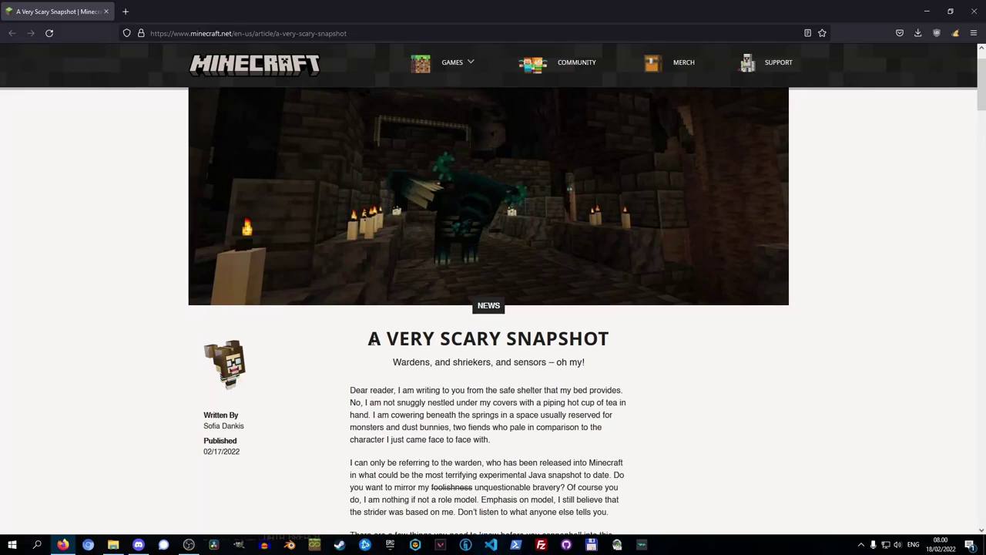
left_click_drag(368, 340, 611, 339)
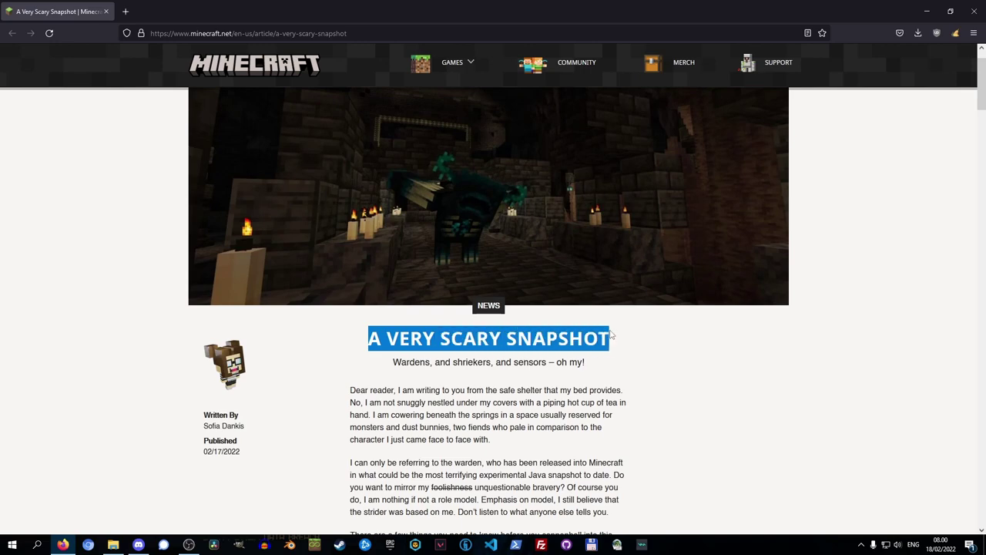
left_click(206, 455)
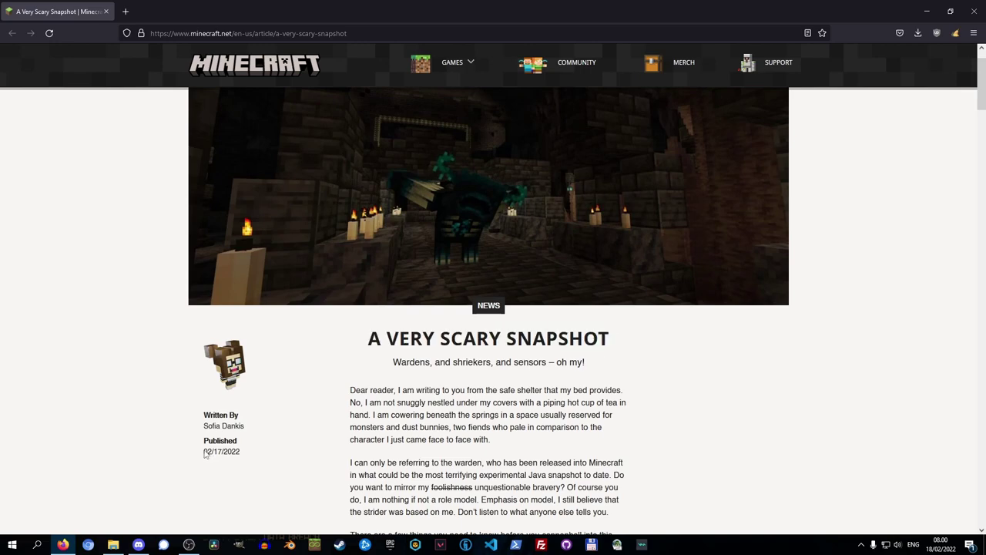
left_click_drag(440, 333, 503, 337)
left_click(452, 348)
left_click_drag(367, 340, 584, 339)
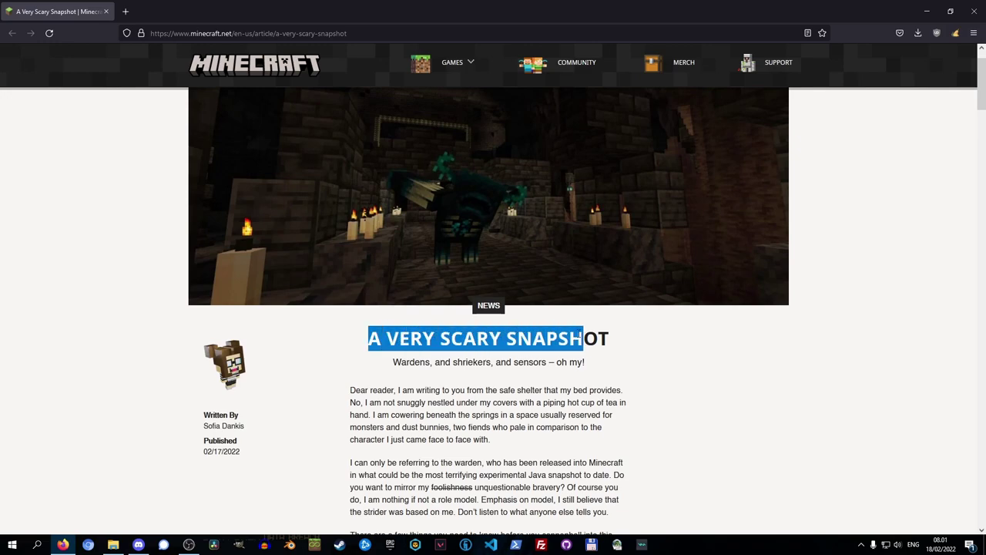
left_click(553, 360)
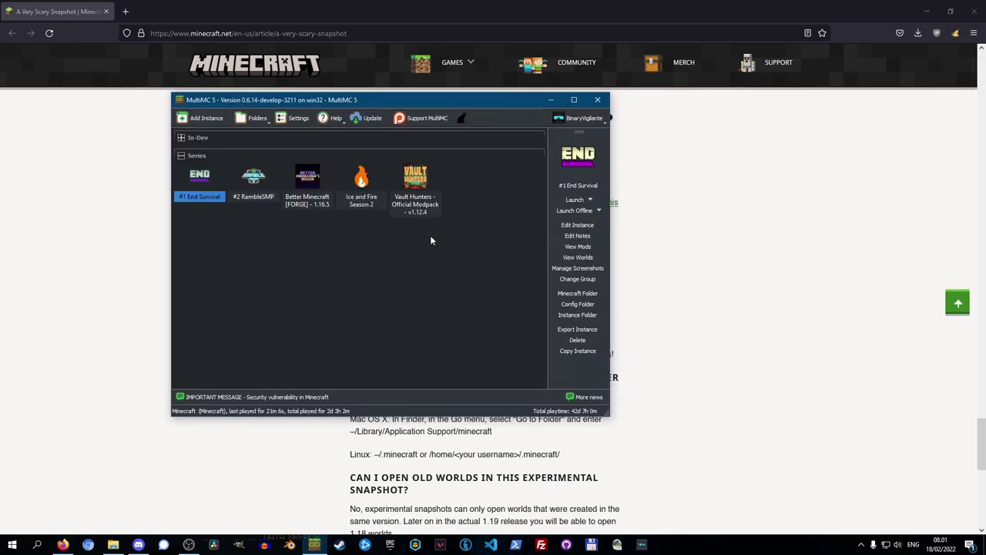
Switch to MultiMC and create a vanilla instance from the experiment version 1.19_deep_dark_experimental_snapshot-1.
left_click_drag(607, 413, 752, 435)
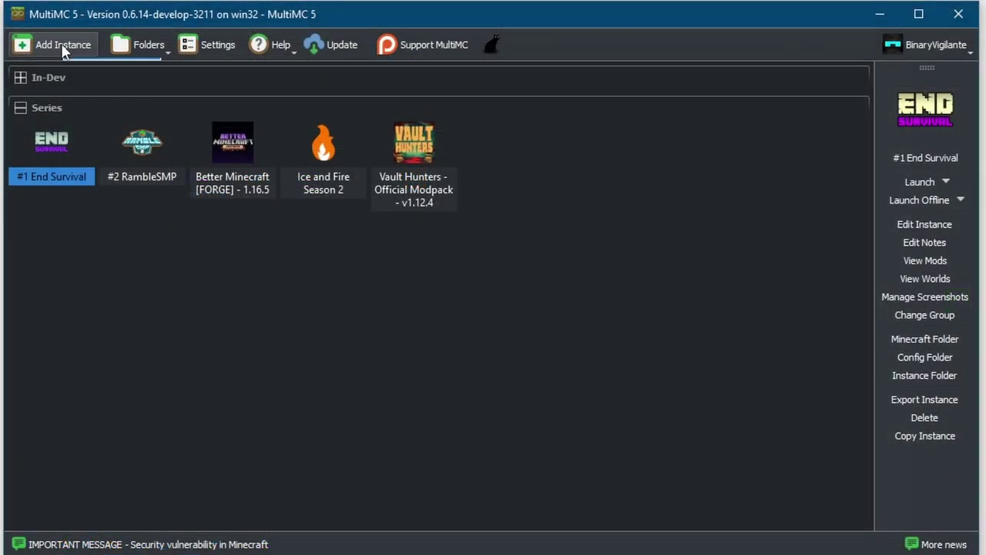
left_click(207, 118)
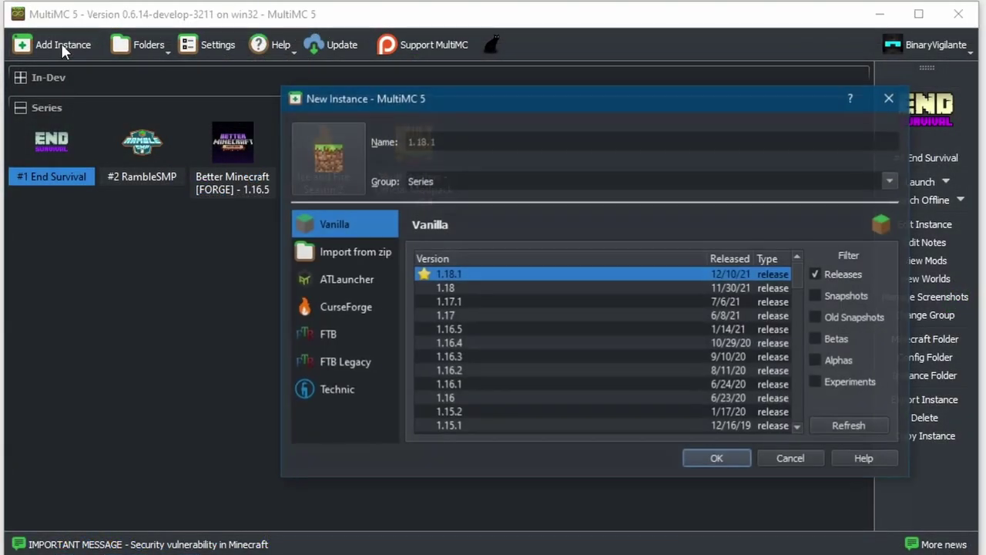
left_click(815, 382)
left_click(484, 275)
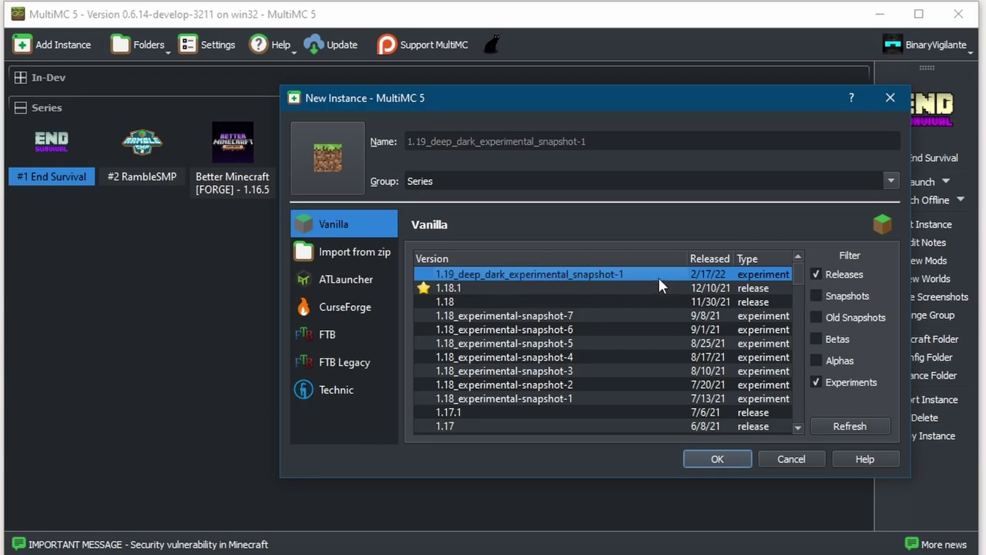
left_click(714, 459)
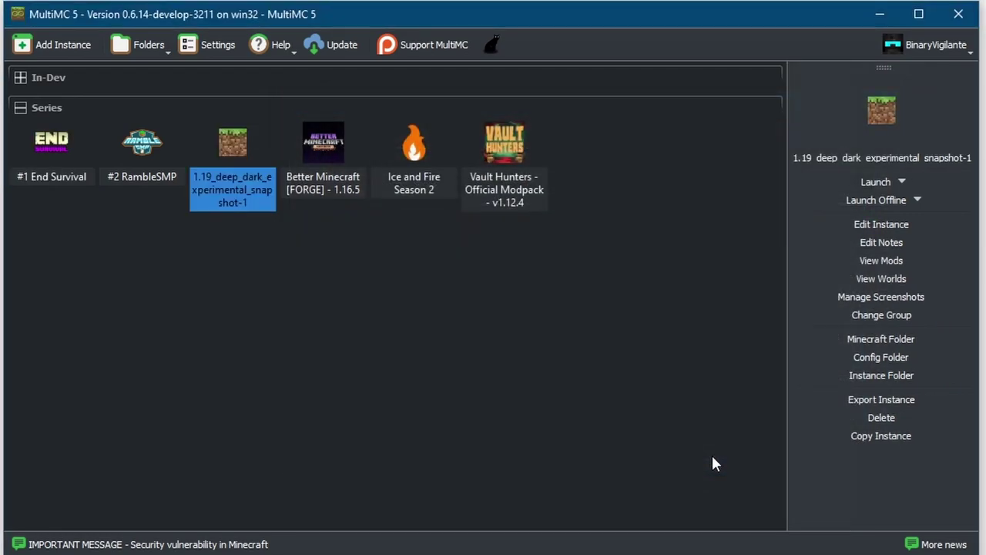
Launch the 1.19_deep_dark_experimental_snapshot-1 instance and quit the game from its title screen.
left_click(873, 182)
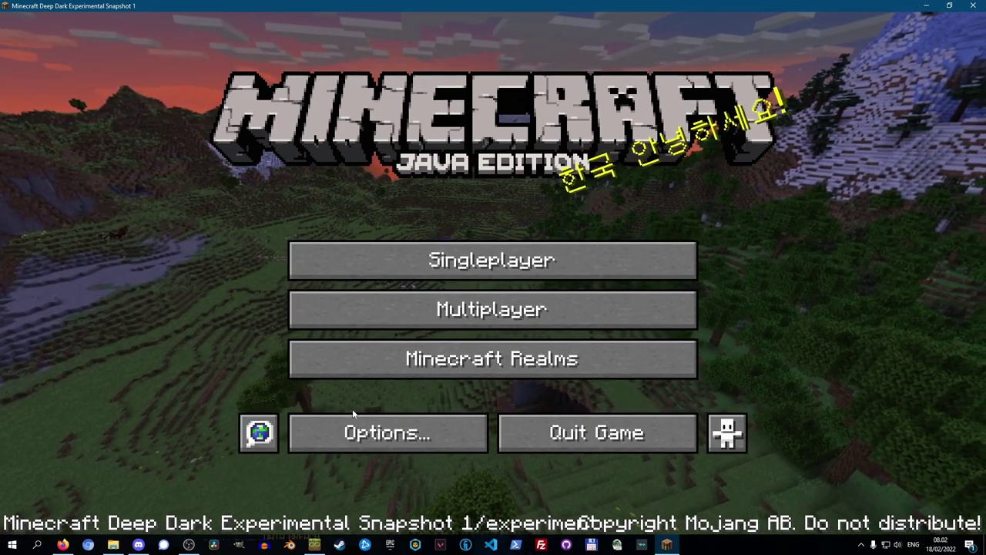
left_click(597, 433)
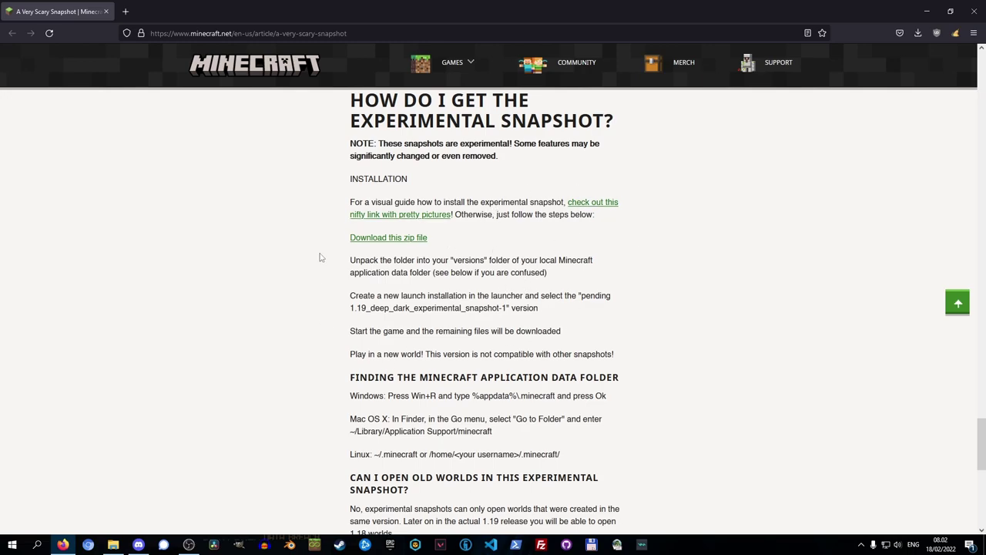
Download the experimental snapshot zip from the Minecraft article and copy the snapshot folder inside it.
left_click(387, 238)
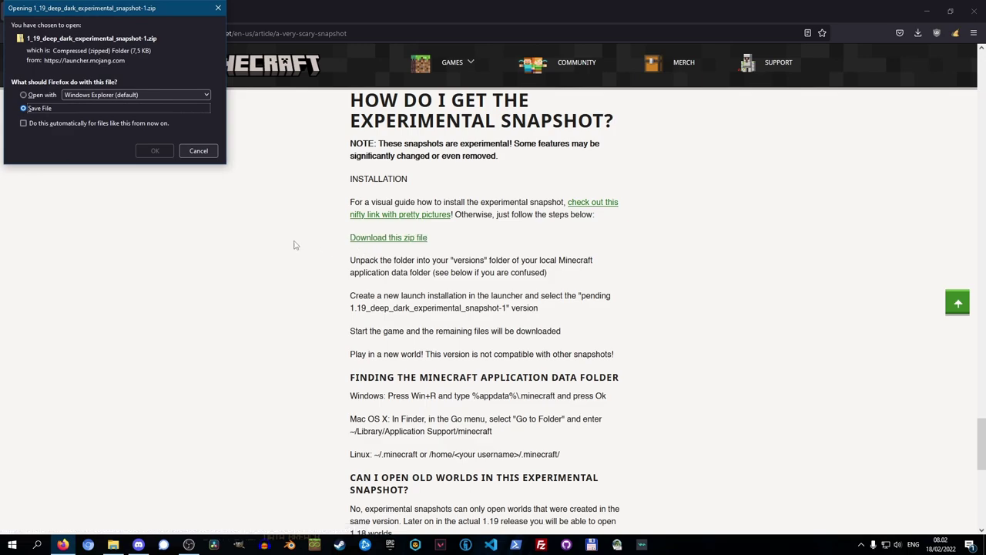
left_click(153, 151)
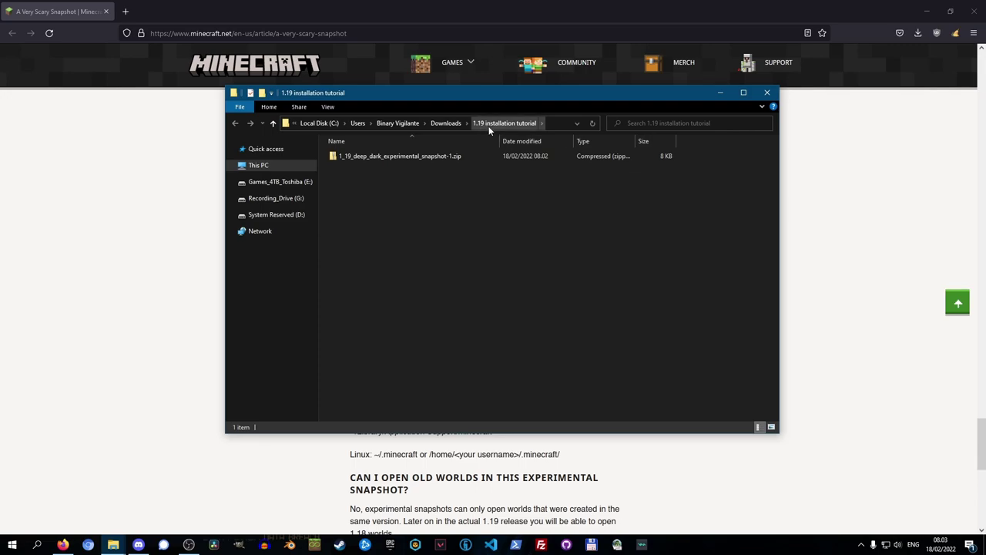
double_click(411, 158)
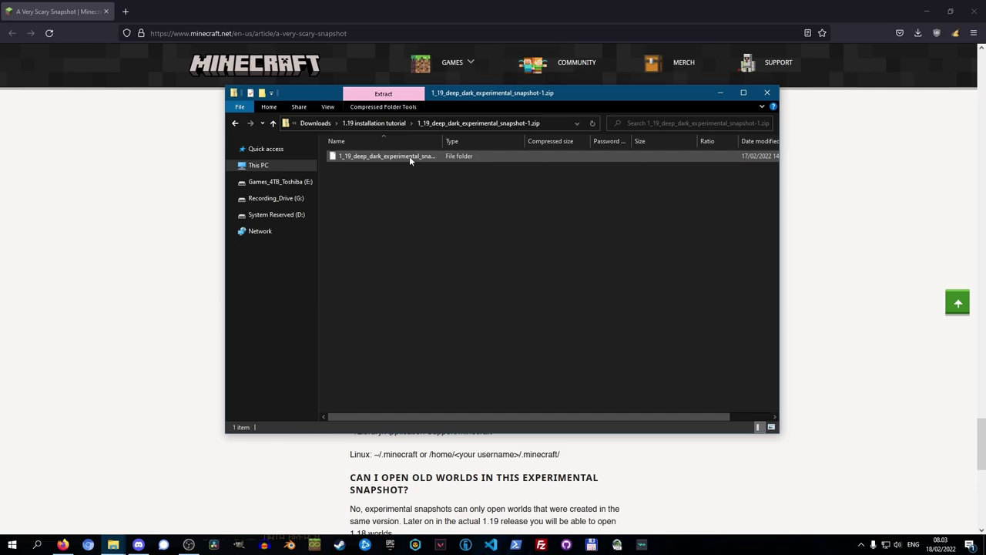
left_click(413, 157)
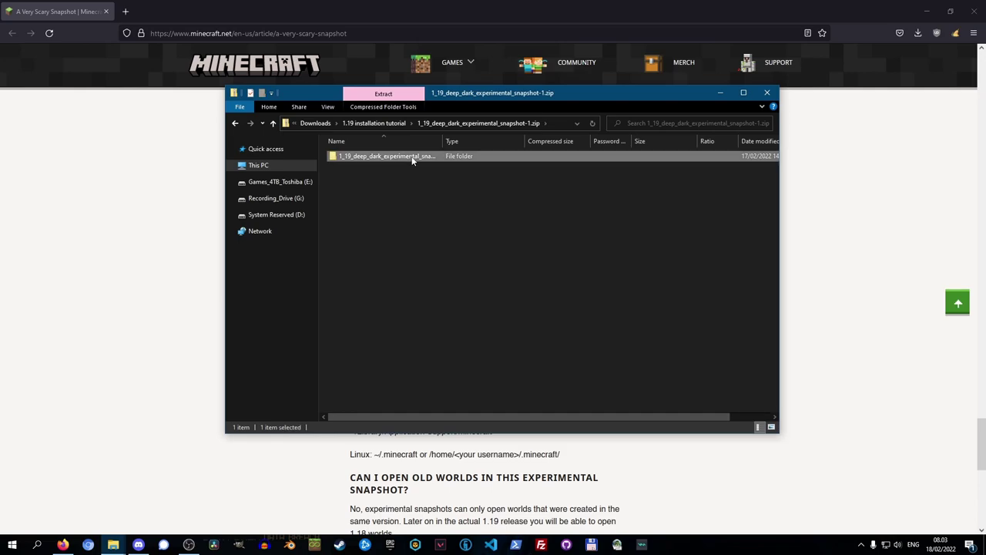
right_click(412, 159)
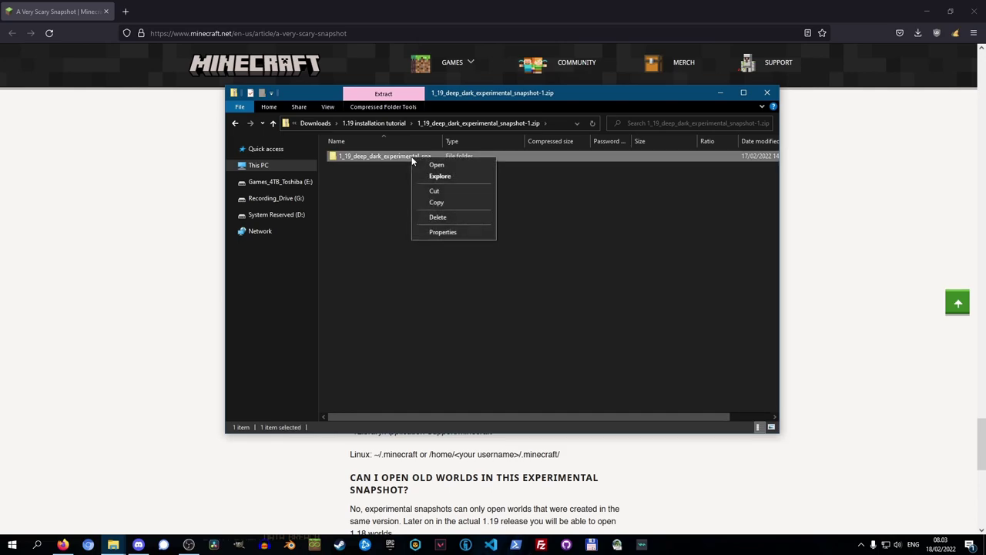
left_click(455, 205)
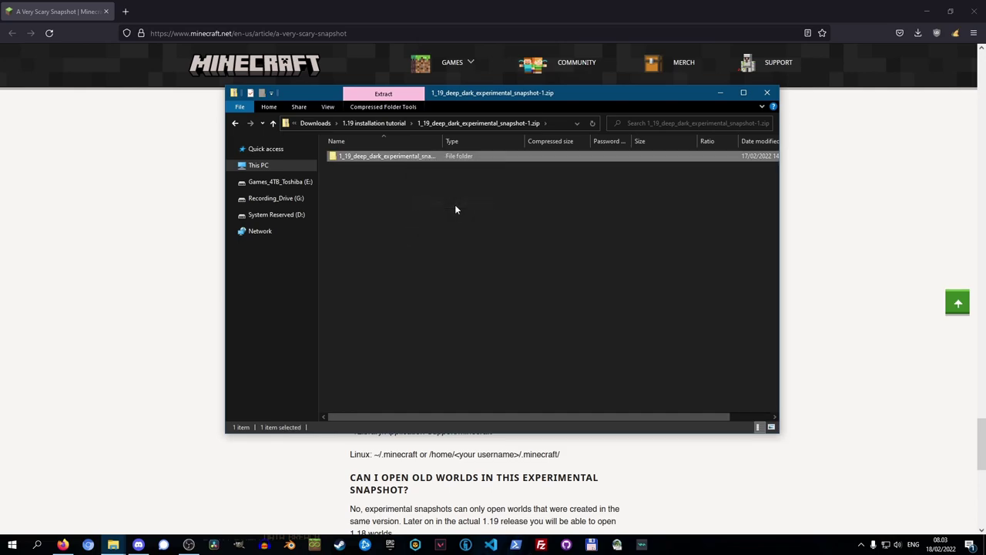
left_click(773, 95)
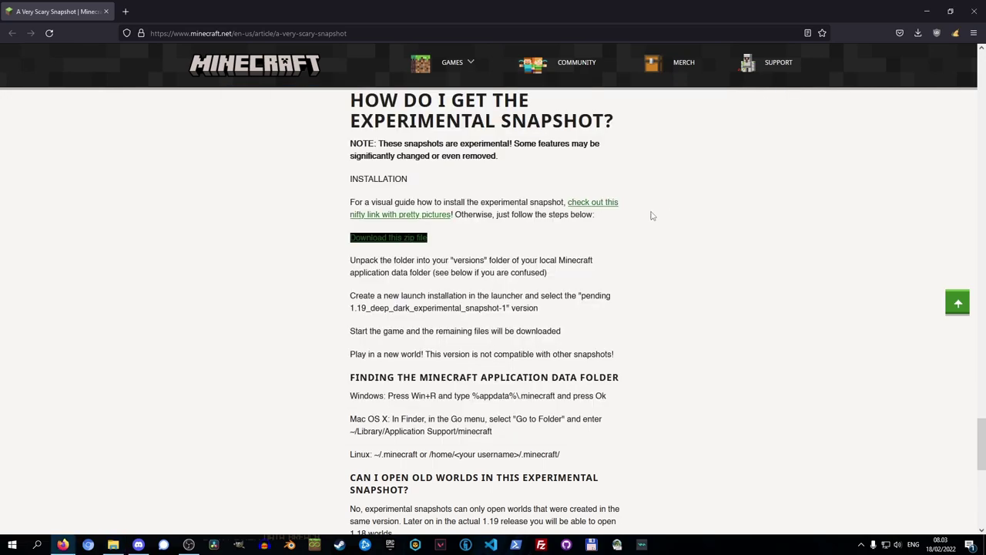
Search Windows for %appdata%, go to .minecraft\versions and paste the copied snapshot folder there.
left_click(36, 545)
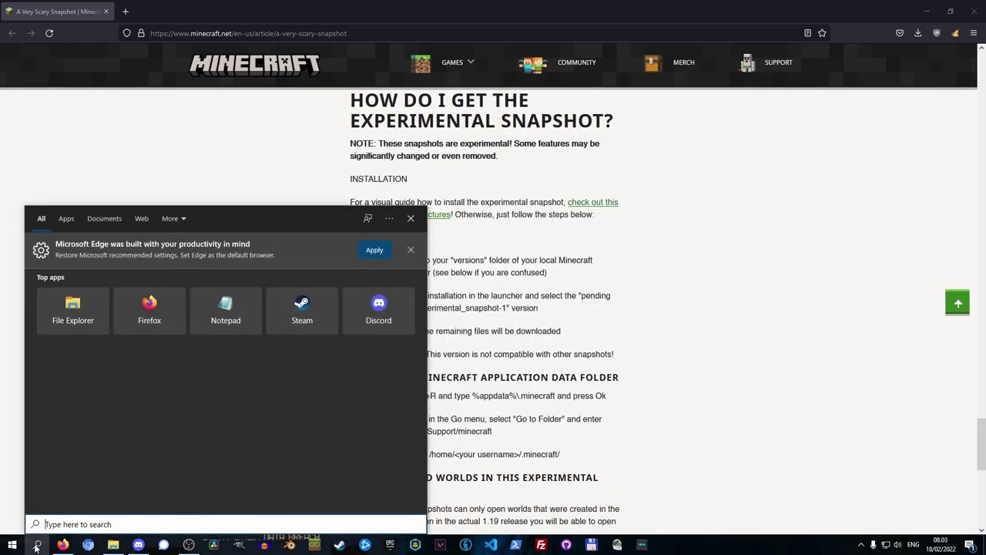
type("%appdata%")
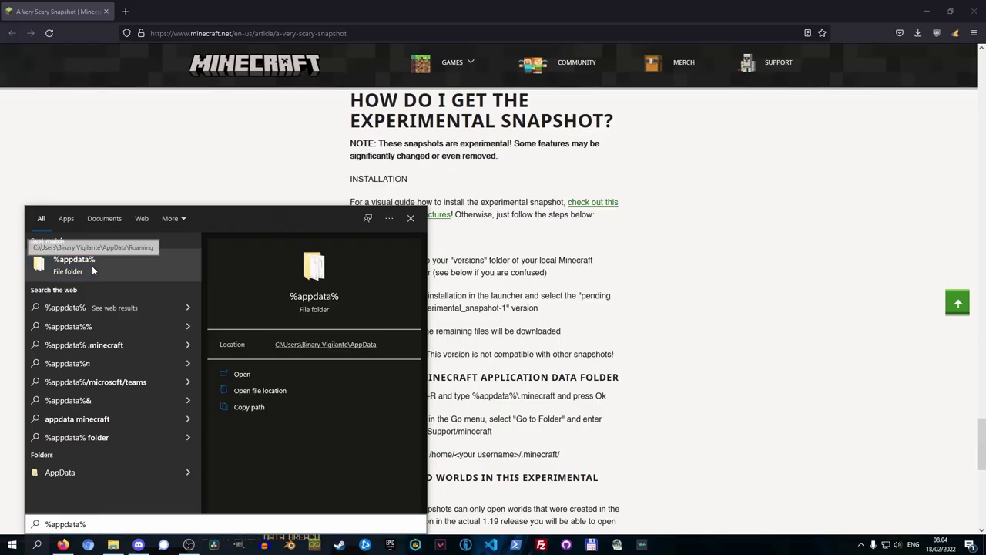
left_click(138, 125)
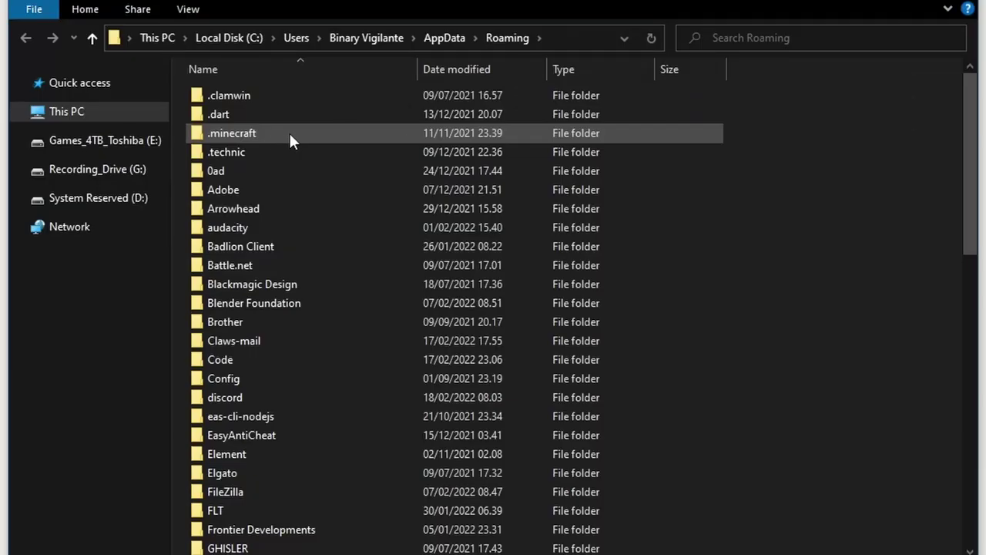
double_click(280, 134)
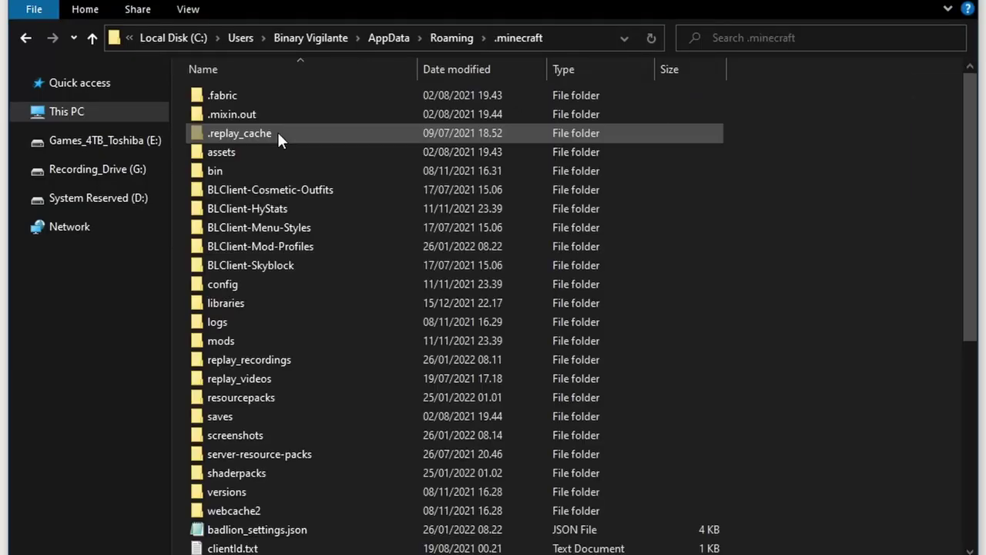
double_click(233, 491)
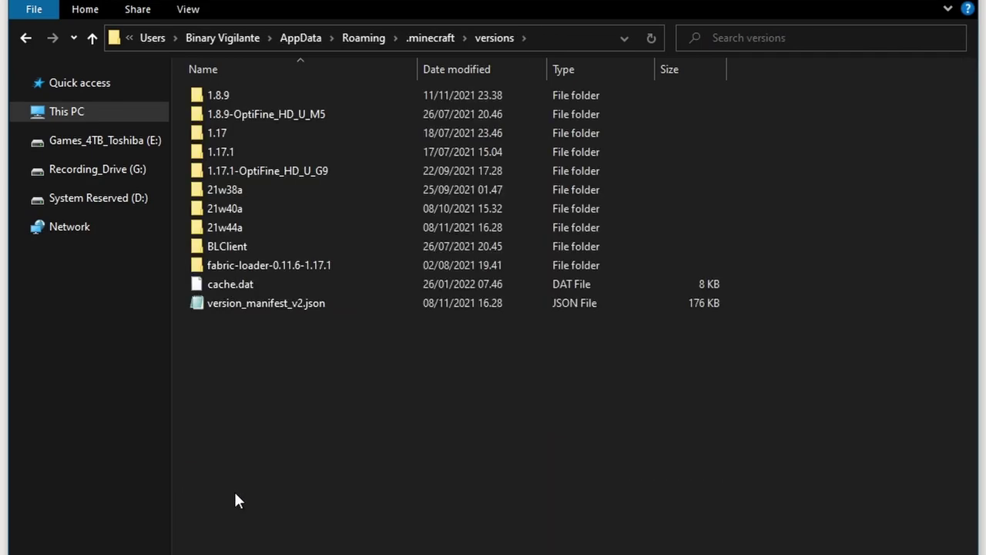
right_click(246, 447)
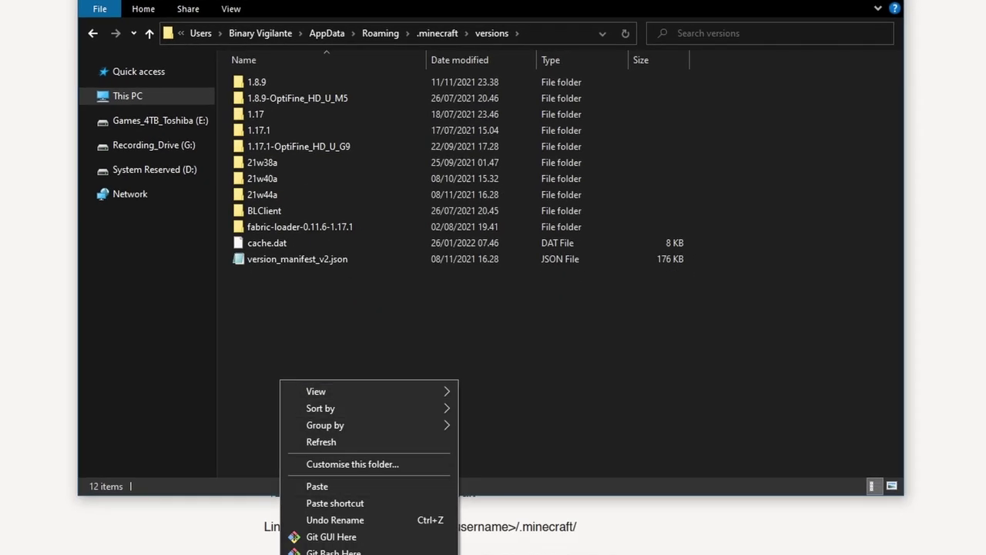
left_click(358, 481)
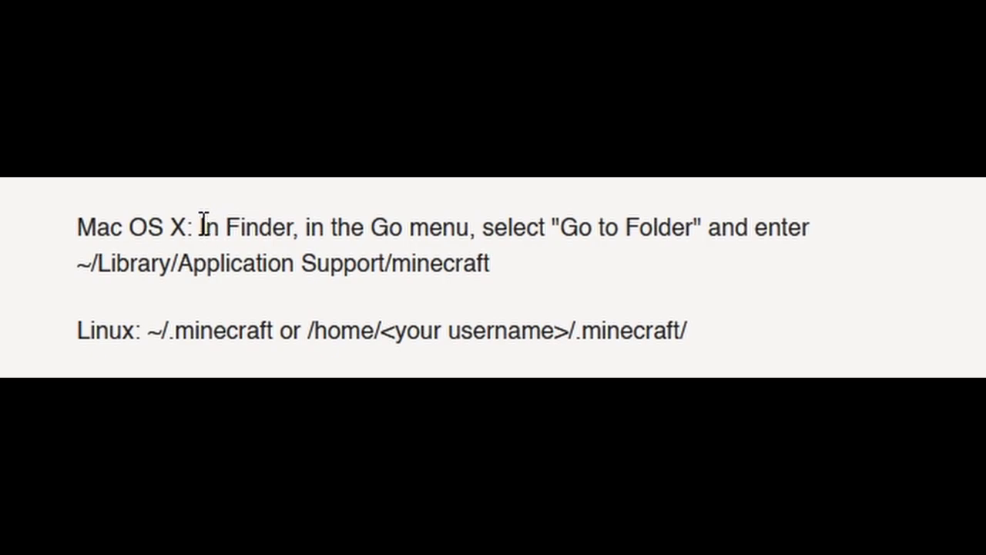
Read the Mac OS X and Linux locations of the Minecraft application data folder in the article.
left_click_drag(200, 226, 385, 260)
left_click_drag(68, 276, 510, 261)
left_click(510, 261)
left_click_drag(148, 332, 725, 324)
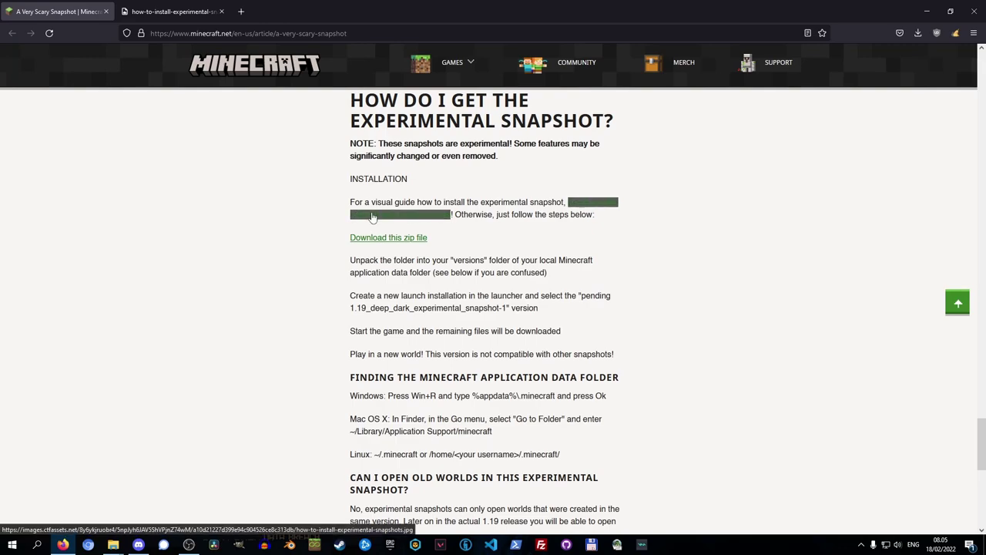
Read the visual guide's launcher steps from opening Installations to playing the snapshot, and close the guide.
left_click(151, 8)
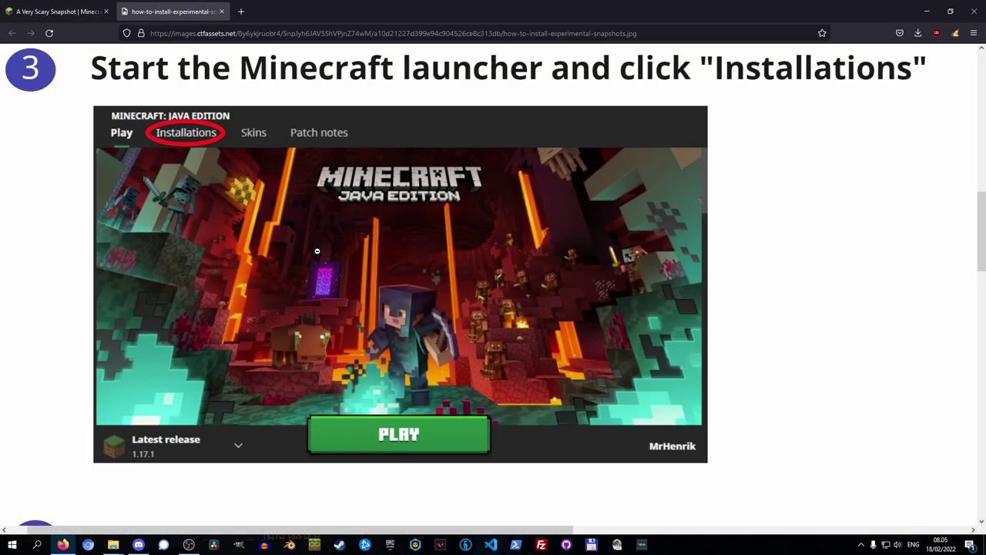
scroll(440, 266, "down", 6)
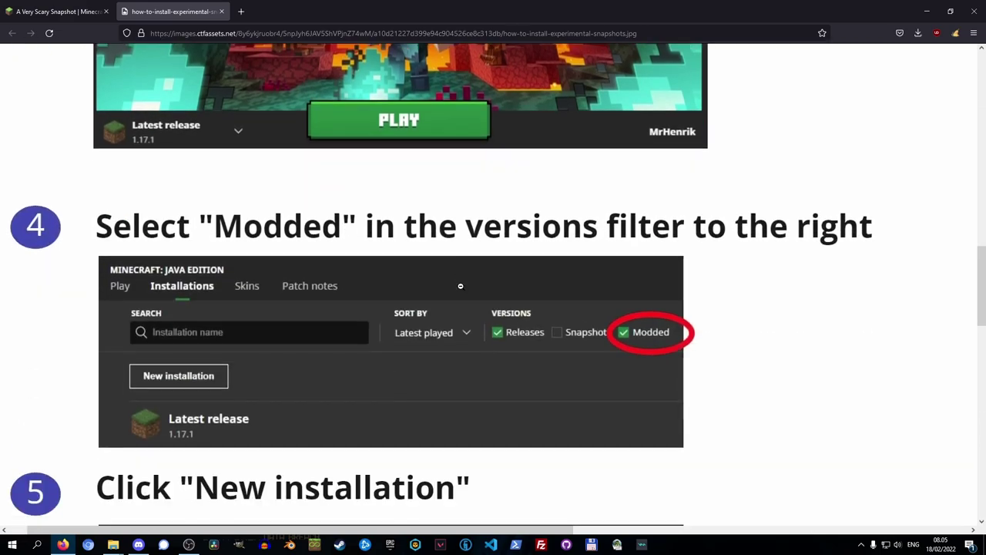
scroll(574, 259, "down", 3)
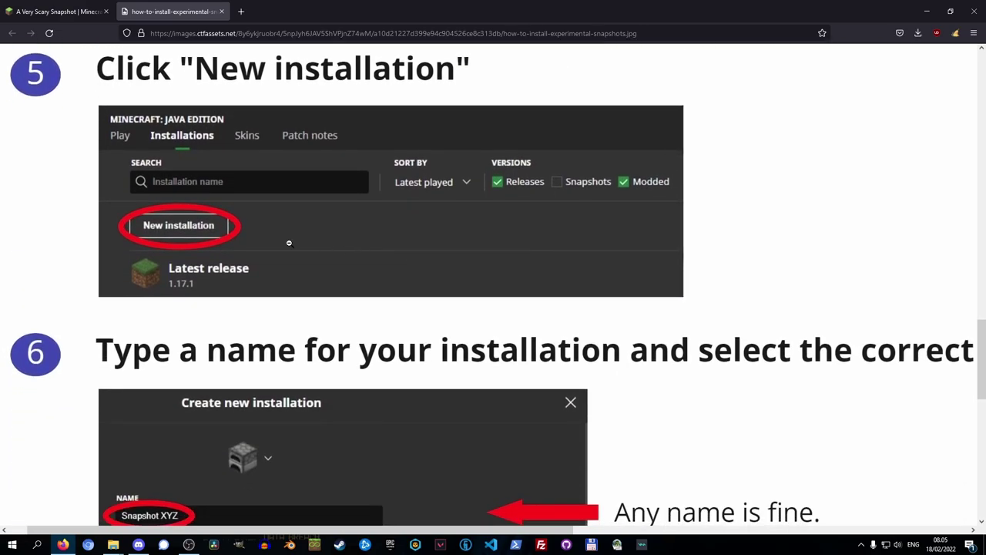
scroll(162, 226, "down", 3)
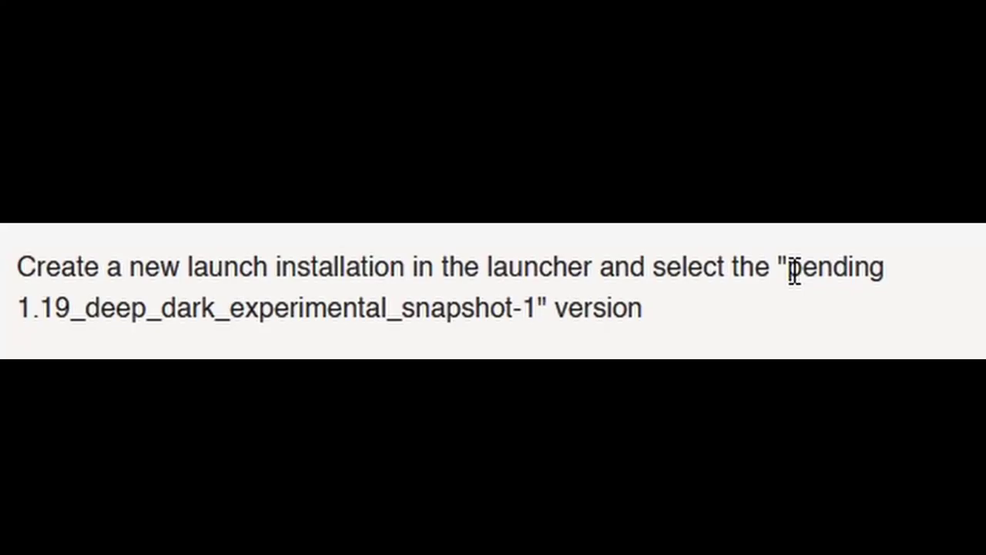
left_click_drag(787, 266, 537, 310)
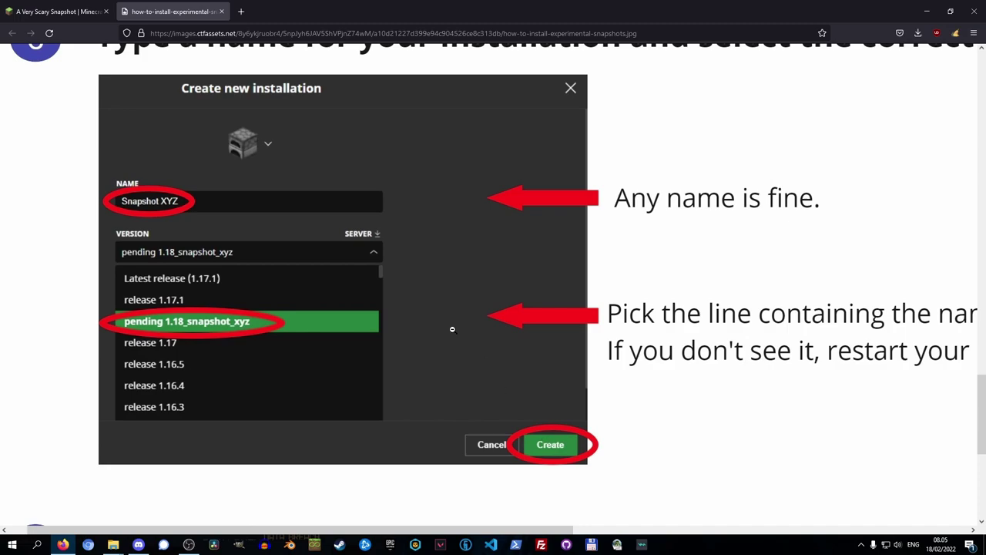
scroll(452, 329, "down", 5)
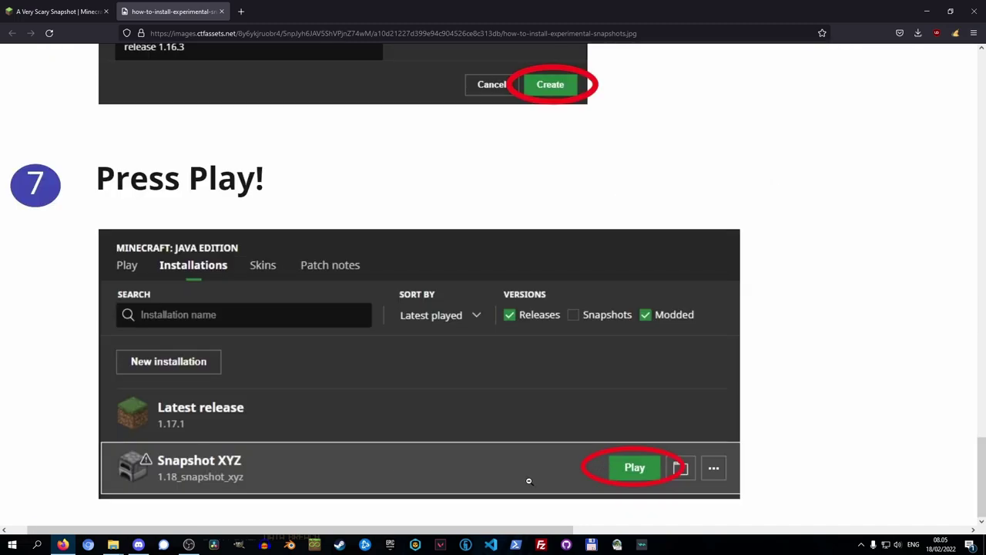
key("ctrl+w")
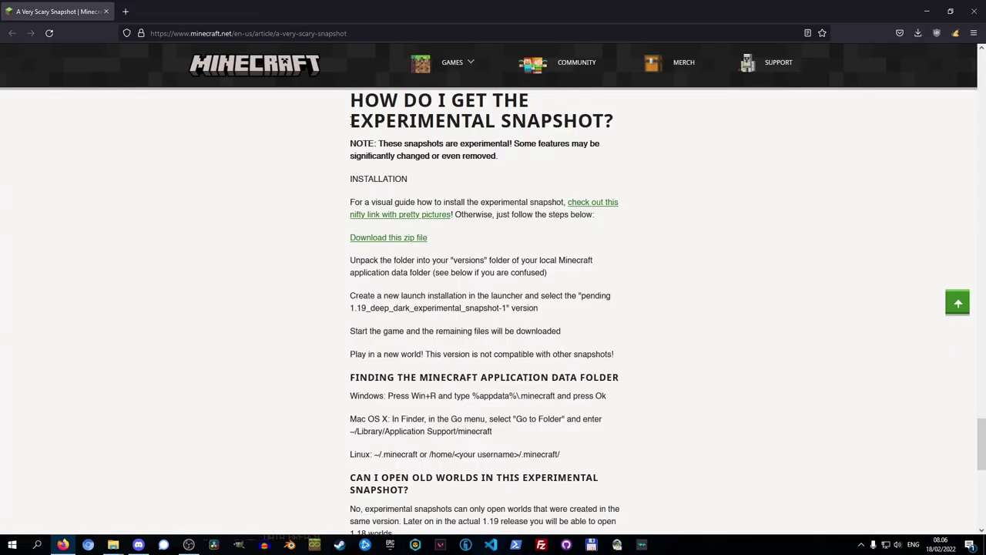
left_click_drag(350, 121, 607, 123)
left_click(625, 166)
left_click_drag(350, 100, 609, 119)
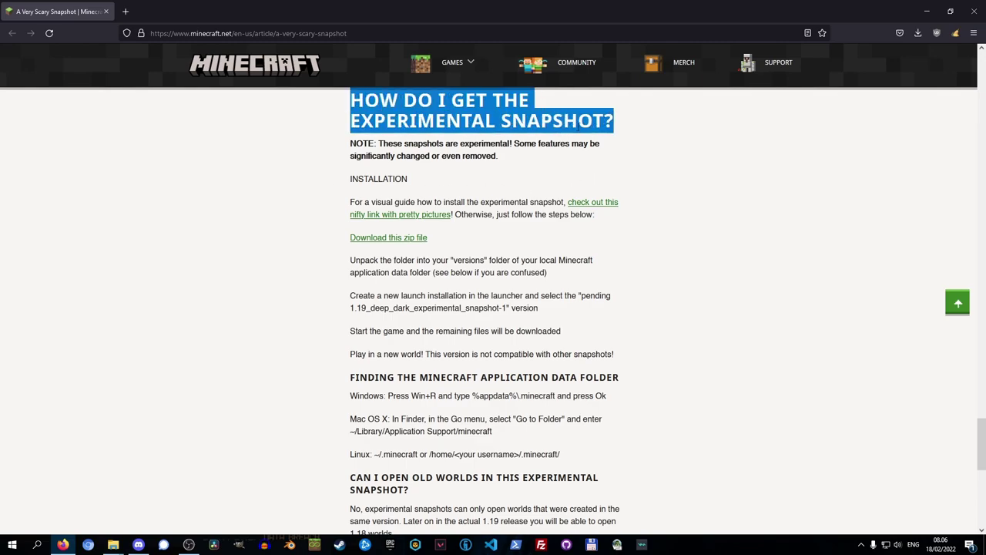
left_click(331, 156)
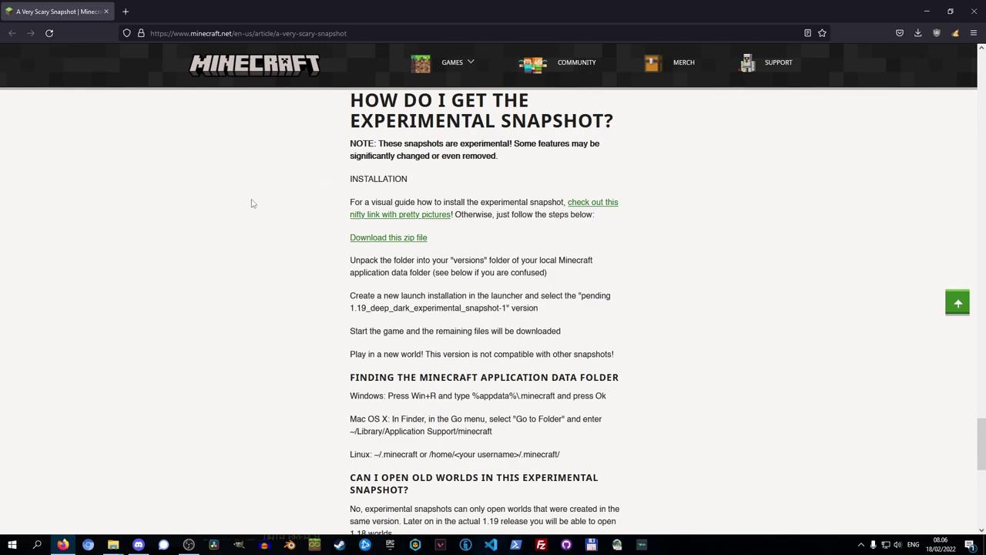